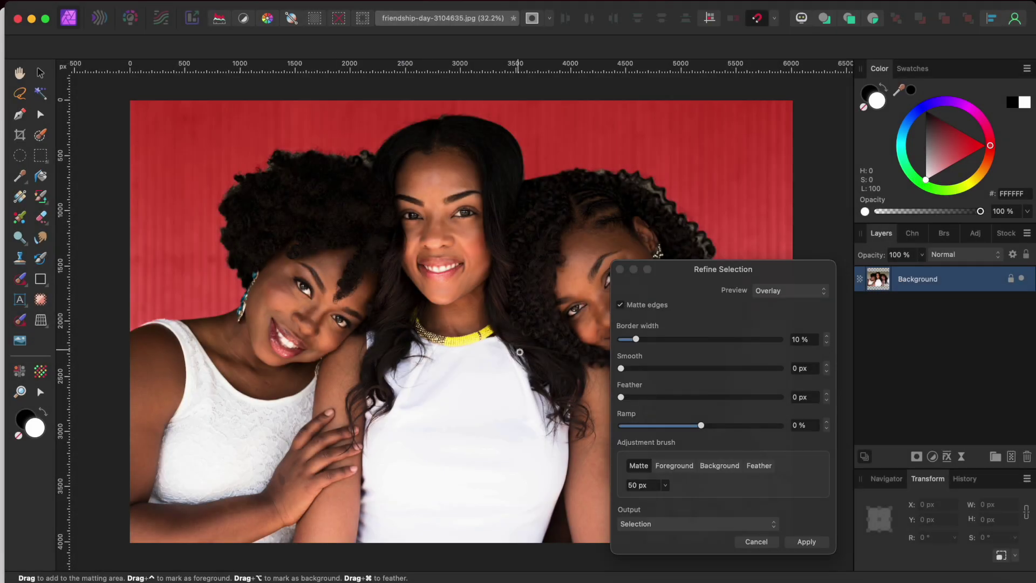
Paint the edges of the three women's hair with the Matte adjustment brush at 153 px to refine the selection
click(639, 466)
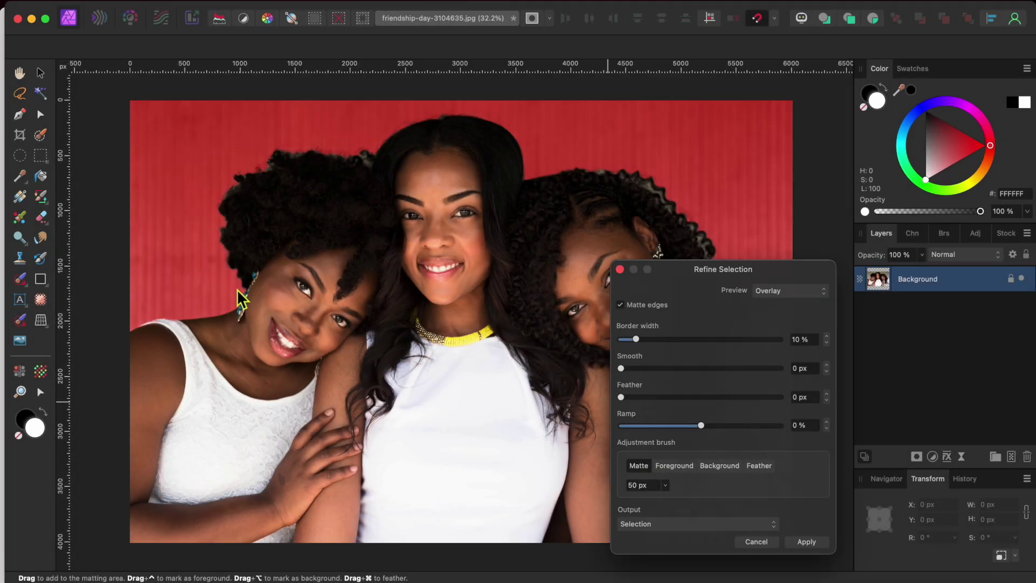
key(bracketright)
key(bracketright)
key(bracketright)
key(bracketright)
mouse_move(244, 279)
mouse_down()
mouse_move(250, 302)
mouse_move(222, 234)
mouse_move(243, 181)
mouse_move(273, 162)
mouse_move(370, 159)
mouse_move(393, 139)
mouse_move(456, 120)
mouse_up()
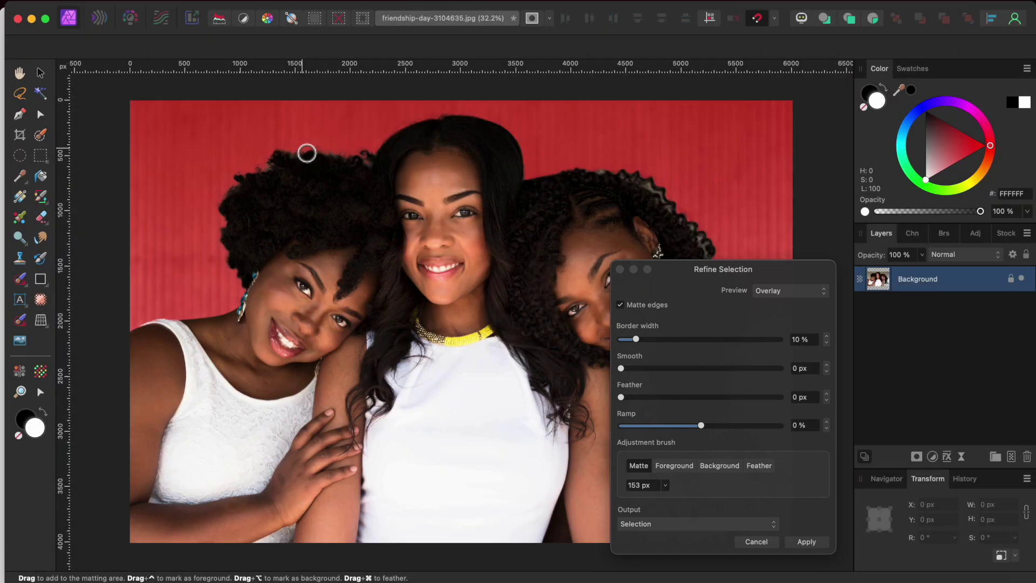
mouse_move(589, 174)
mouse_down()
mouse_move(652, 187)
mouse_move(707, 241)
mouse_up()
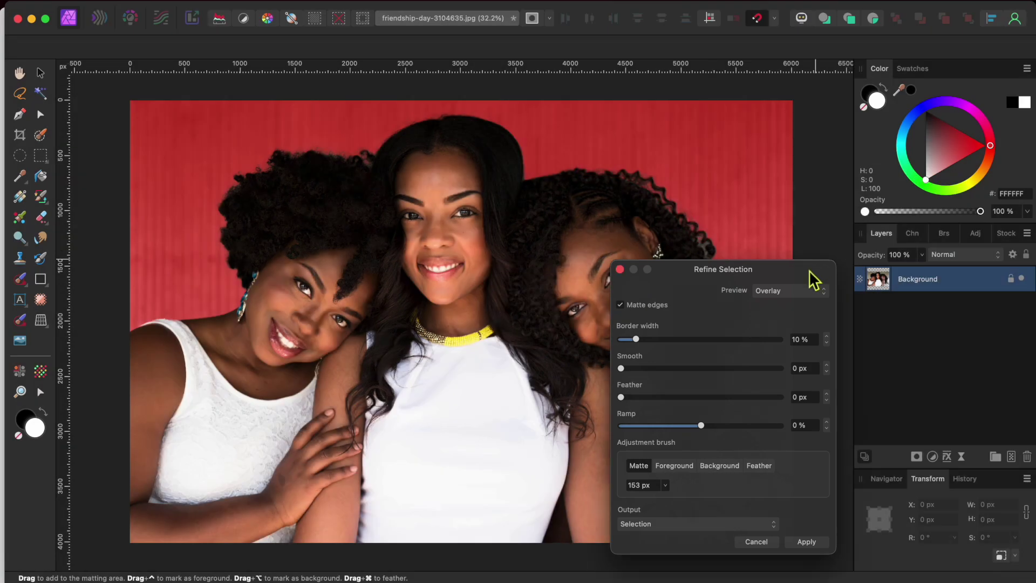
drag(808, 274, 540, 274)
mouse_move(730, 302)
mouse_down()
mouse_move(743, 289)
mouse_move(672, 203)
mouse_up()
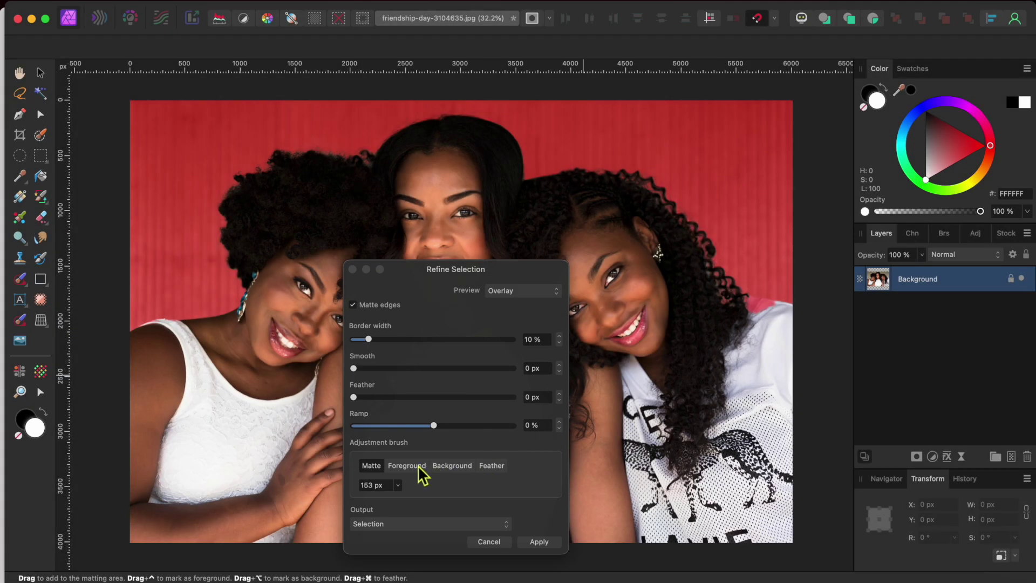
Switch the adjustment brush to Foreground and output the refined selection as a new layer with mask
click(419, 468)
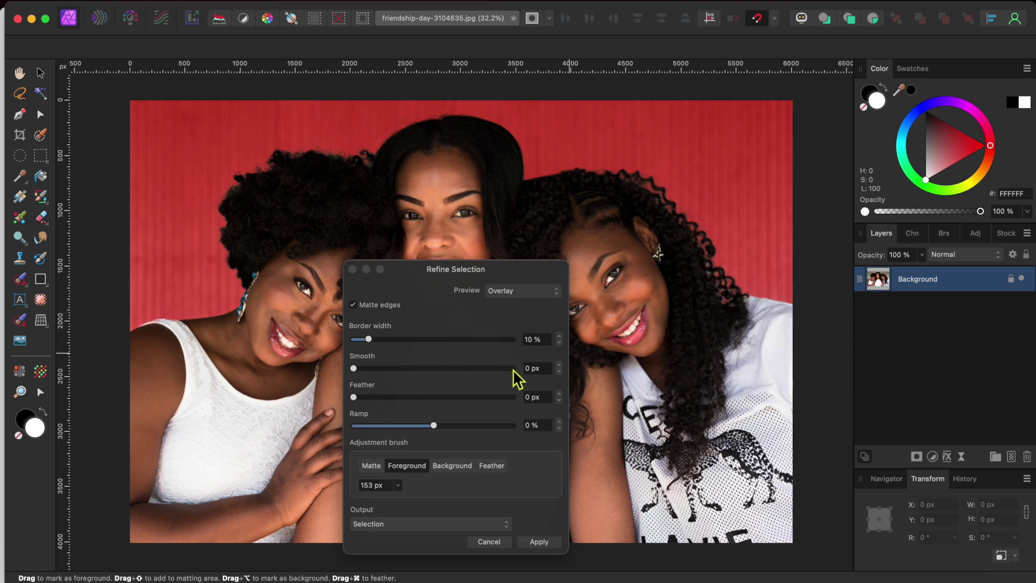
drag(398, 282, 378, 210)
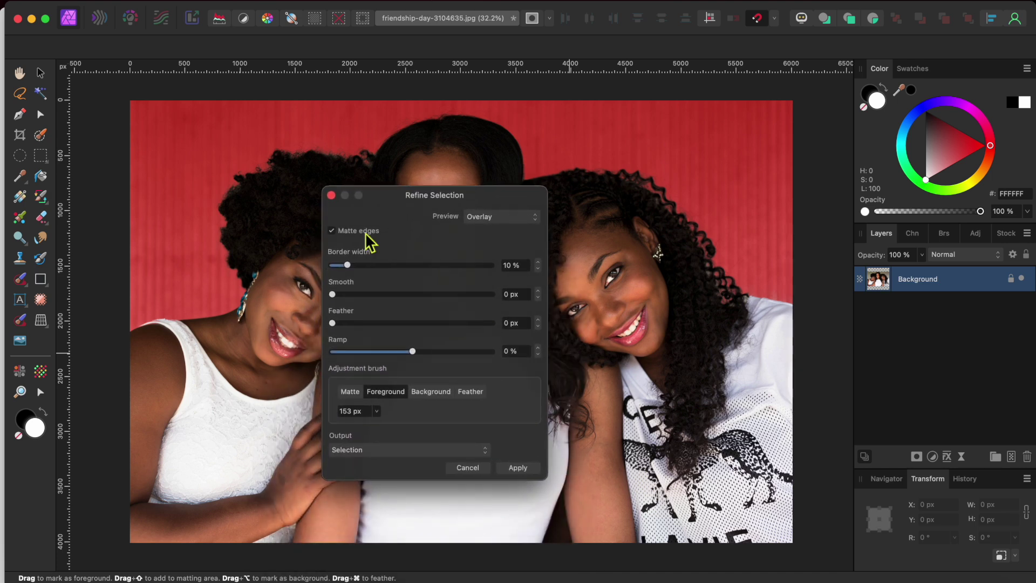
click(387, 451)
click(377, 490)
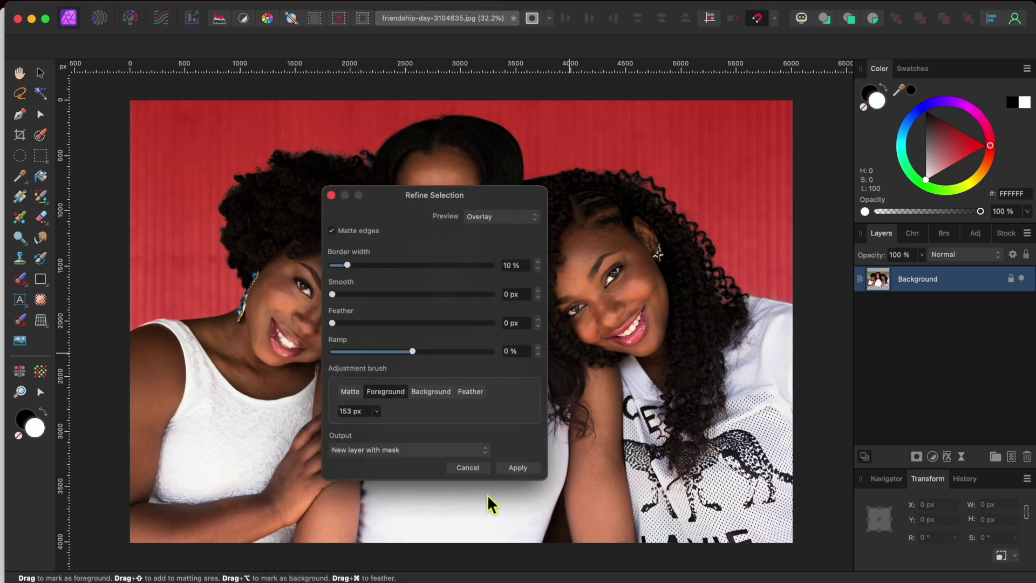
click(518, 468)
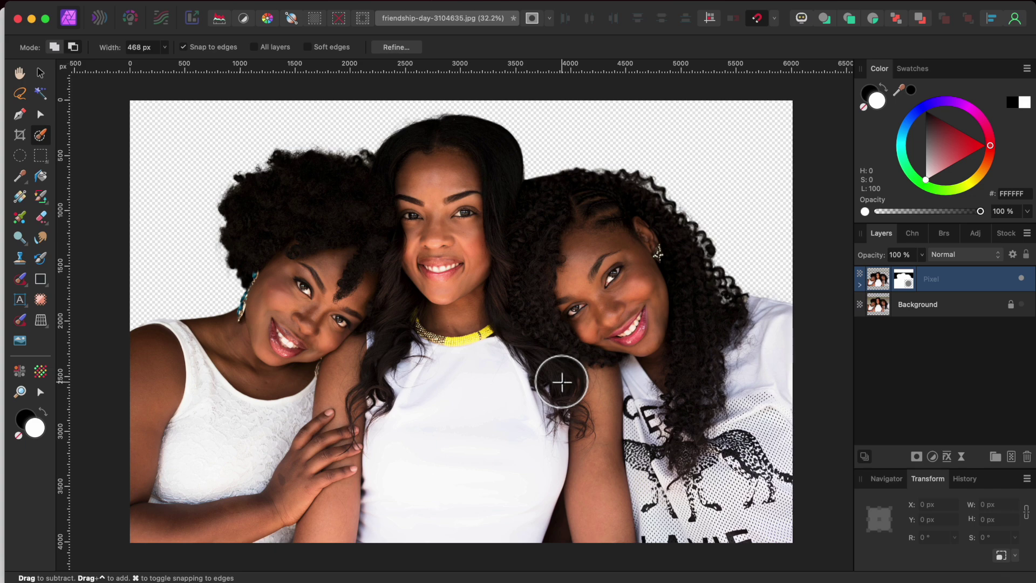
Add a new fill layer coloured black (000000) and place it beneath the Background layer
key(v)
click(280, 3)
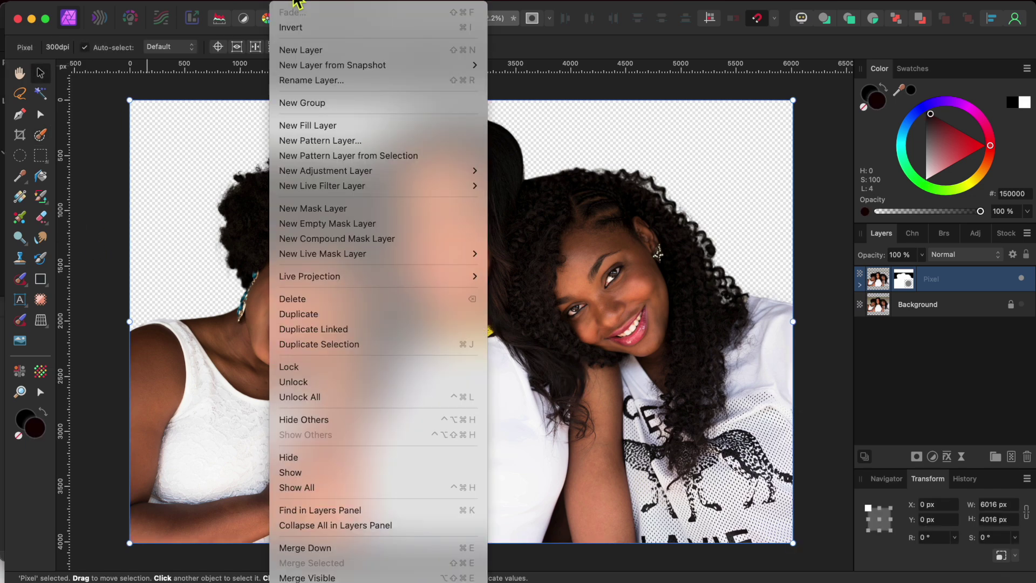
click(318, 130)
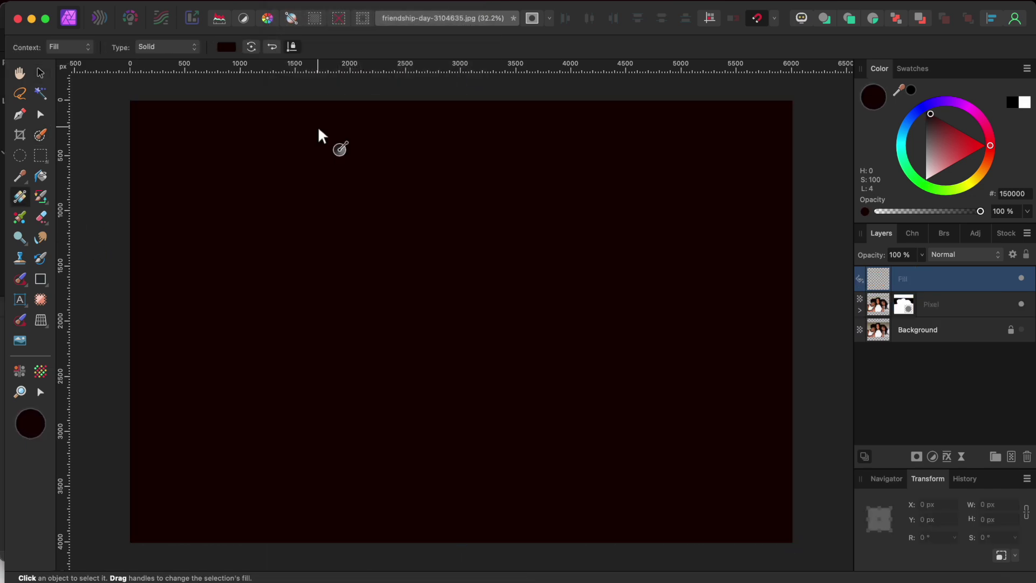
mouse_move(933, 120)
mouse_down()
mouse_move(941, 203)
mouse_move(925, 111)
mouse_up()
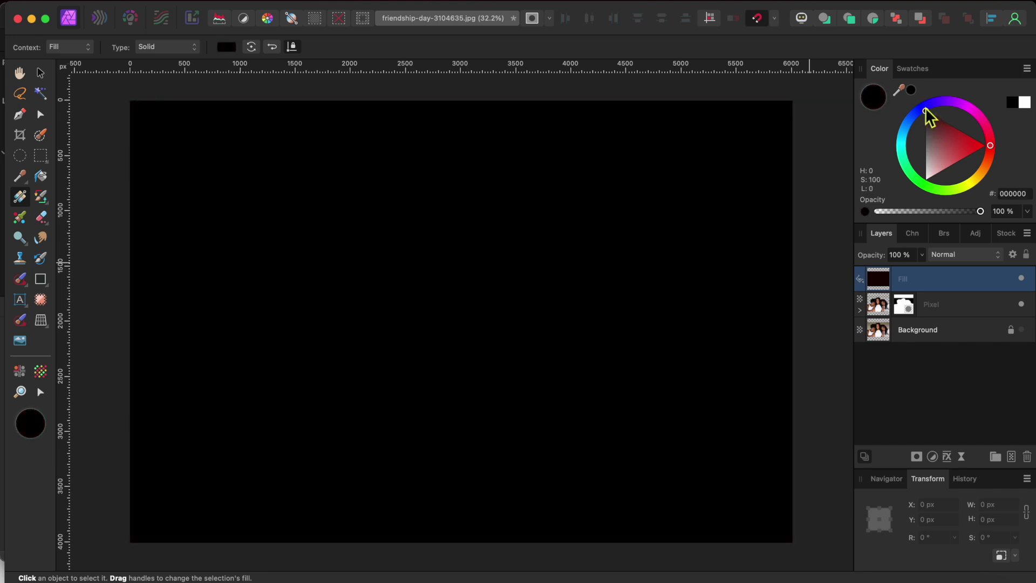
drag(951, 277, 940, 354)
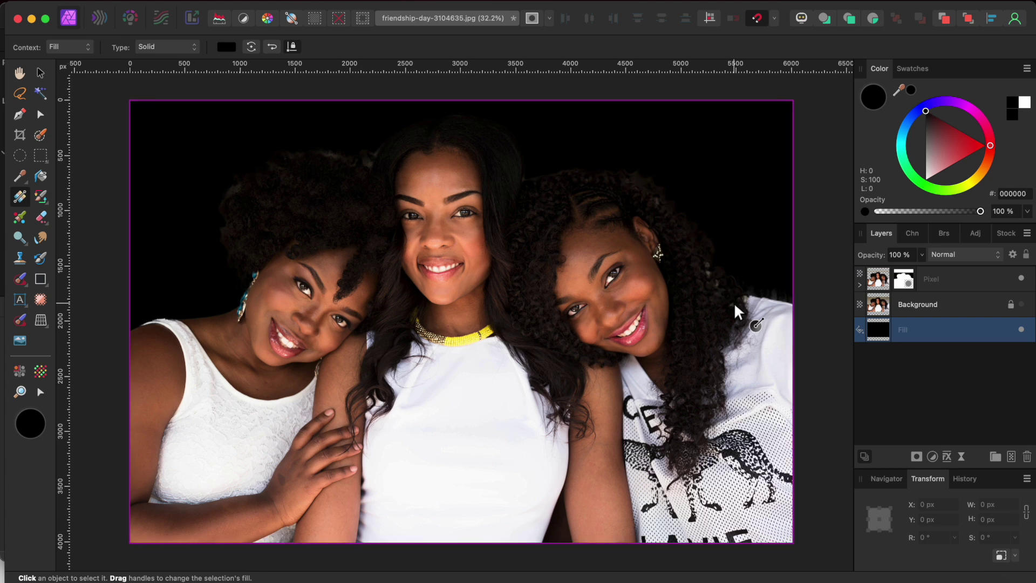
Scale the masked cutout down to about 5100 × 3405 px and centre it on the black canvas
click(41, 73)
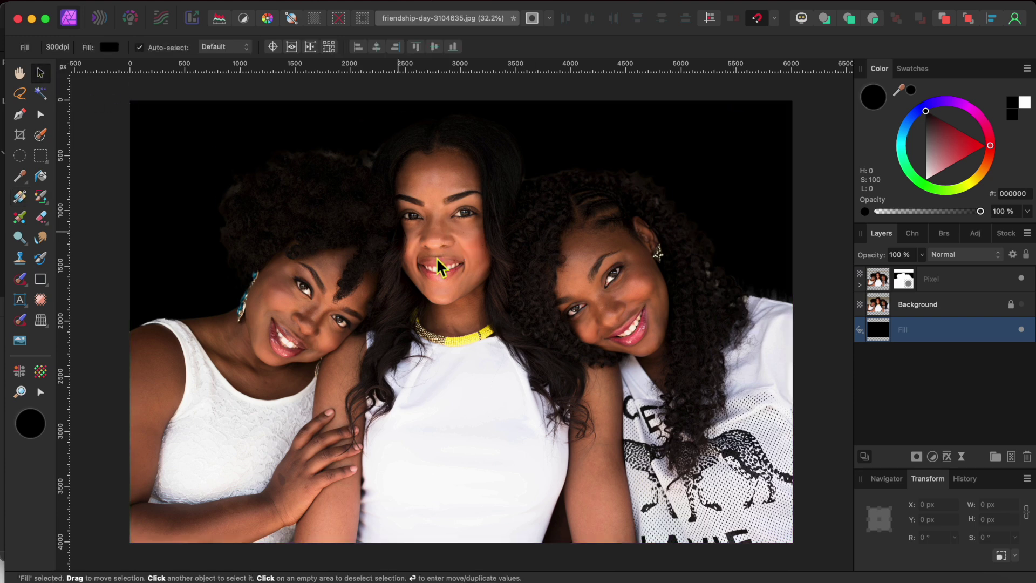
click(511, 326)
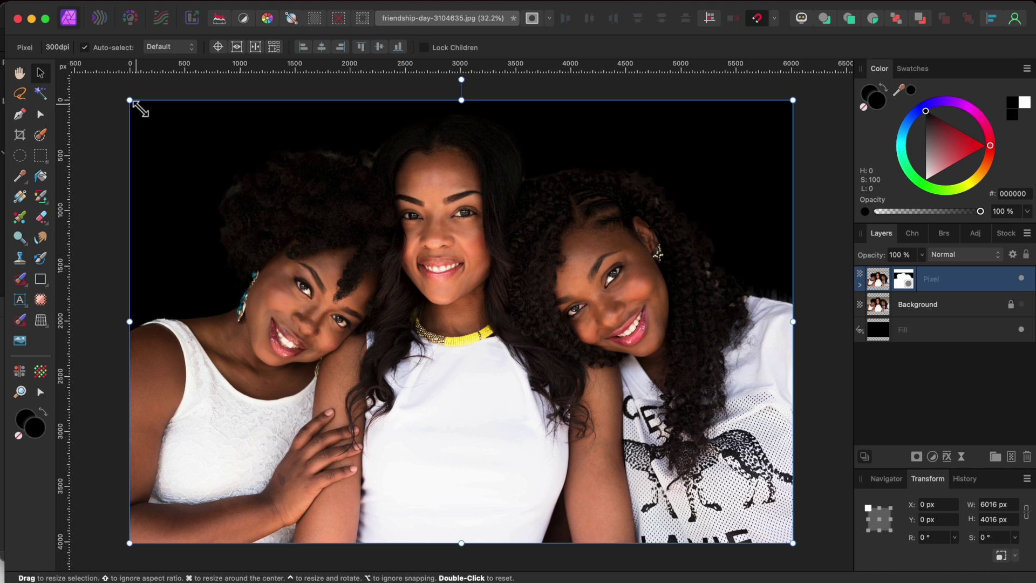
drag(130, 102, 232, 170)
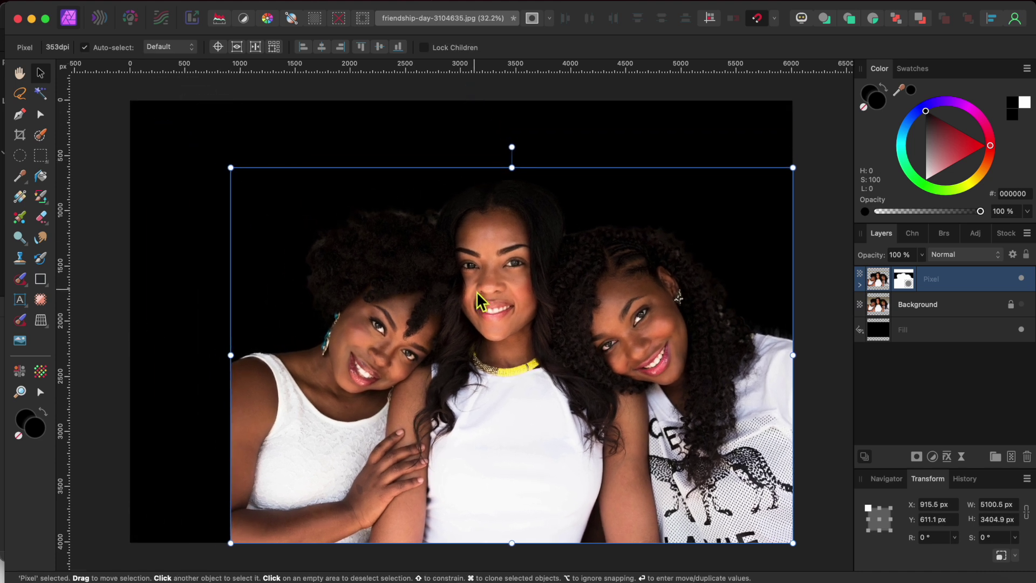
drag(513, 350, 468, 314)
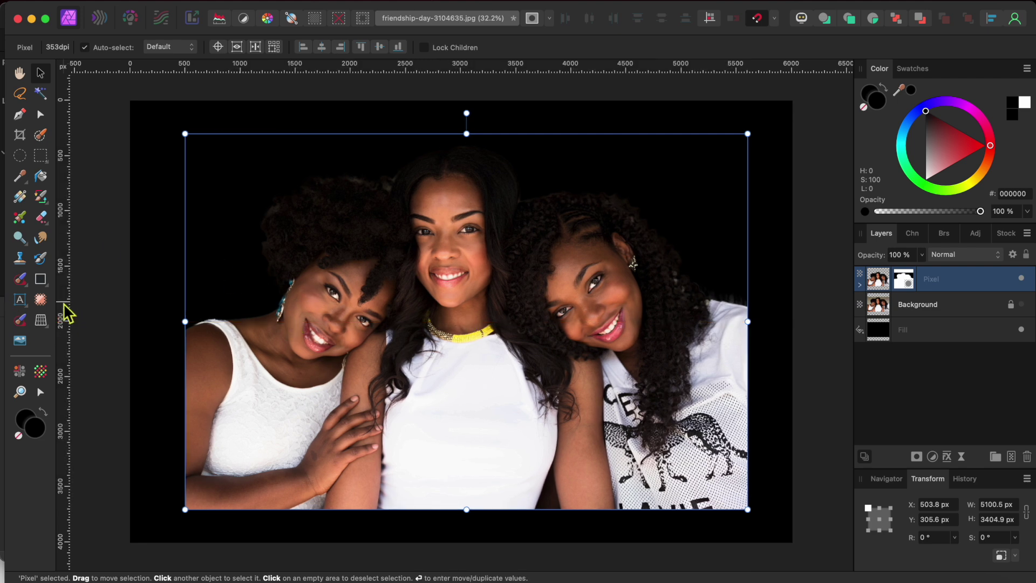
Draw a rounded rectangle about 5100 × 3462 px around the cutout, matching its sides and lower edge
click(40, 278)
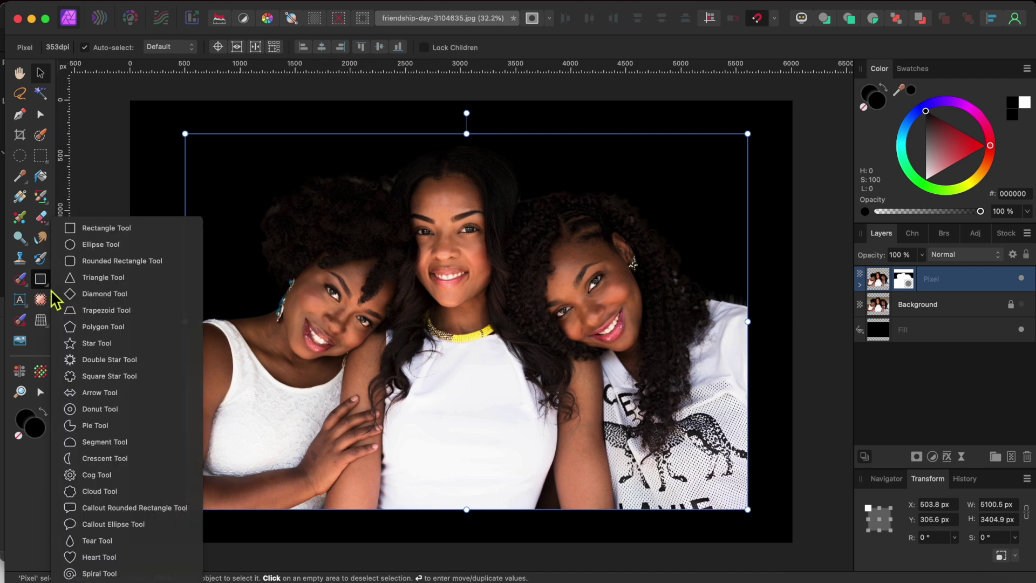
click(103, 263)
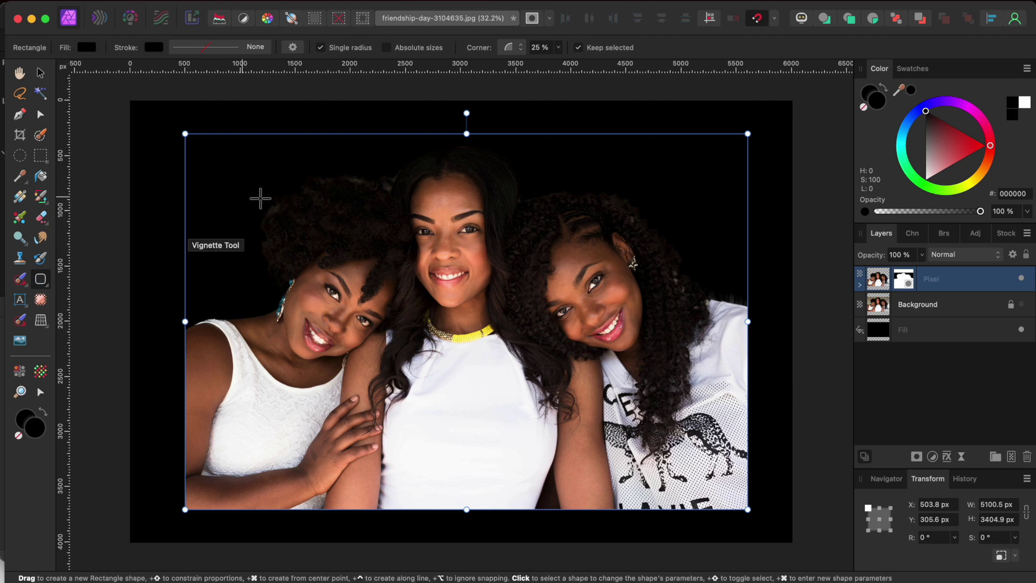
drag(173, 193, 750, 516)
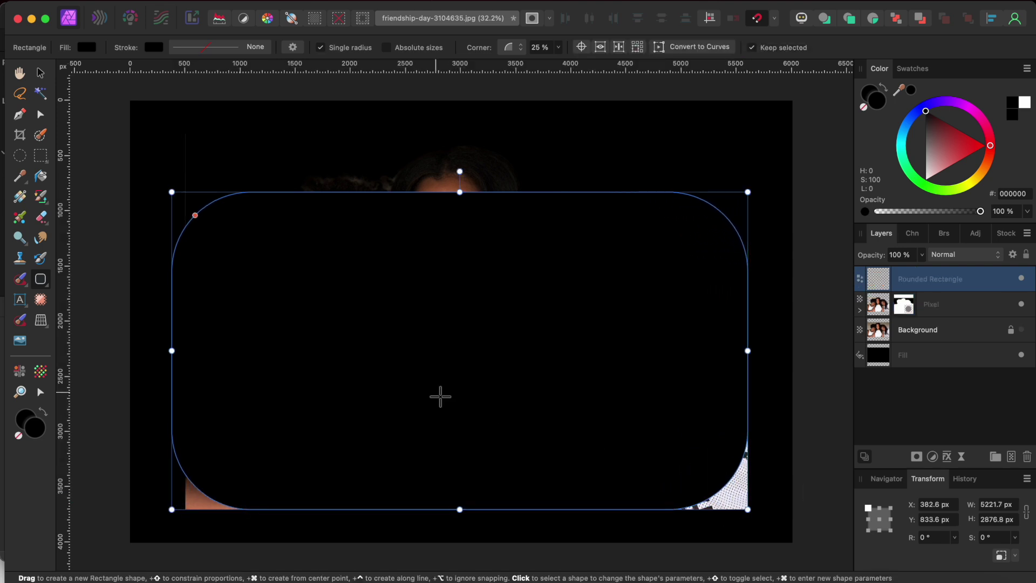
drag(186, 353, 199, 354)
drag(471, 198, 474, 132)
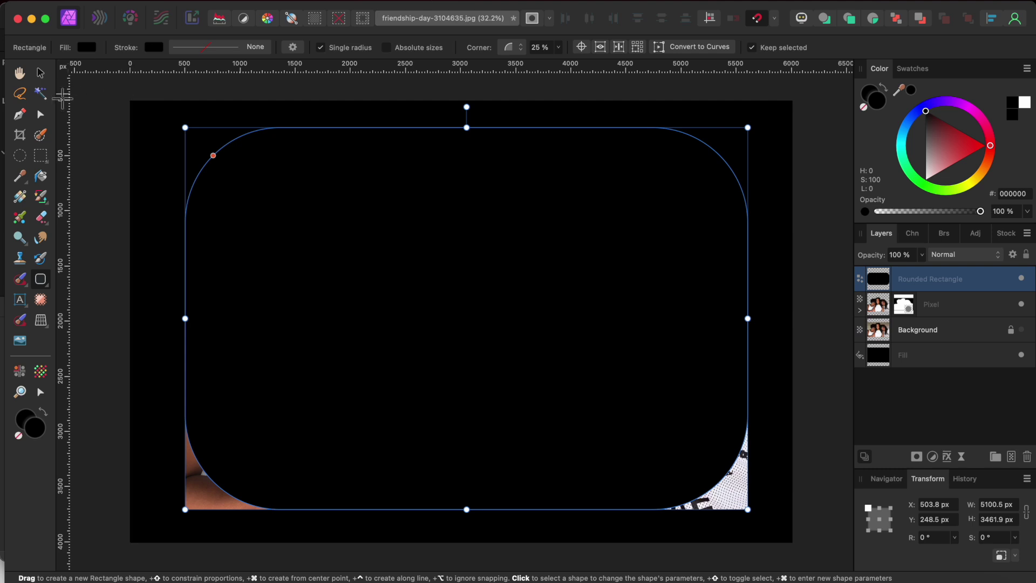
Give the rounded rectangle a magenta (FF00FC) stroke 13 pt wide
click(155, 48)
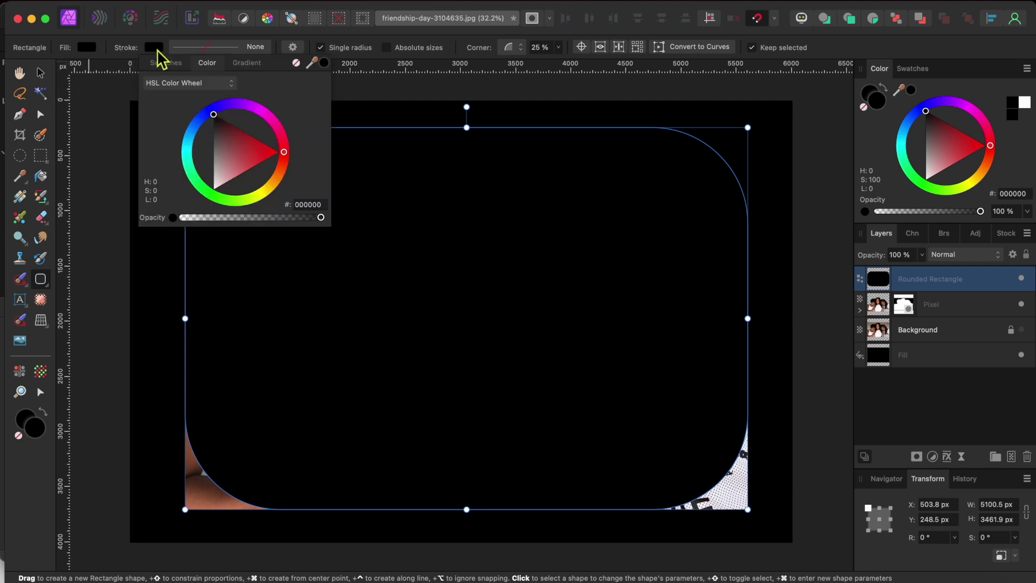
click(262, 115)
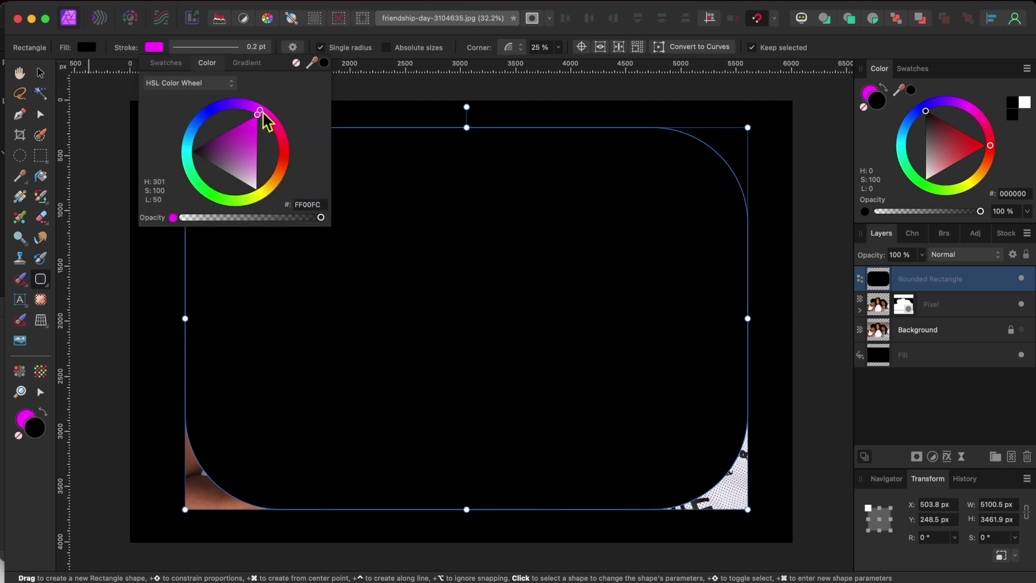
click(199, 48)
drag(164, 88, 212, 96)
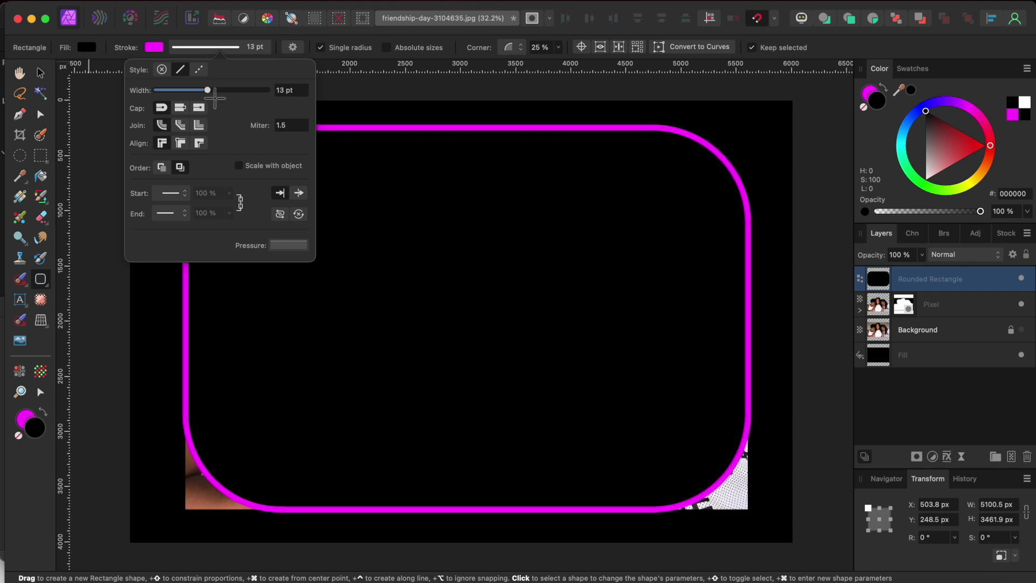
Set the rounded rectangle's fill opacity to 0 % and deselect the shape
click(89, 50)
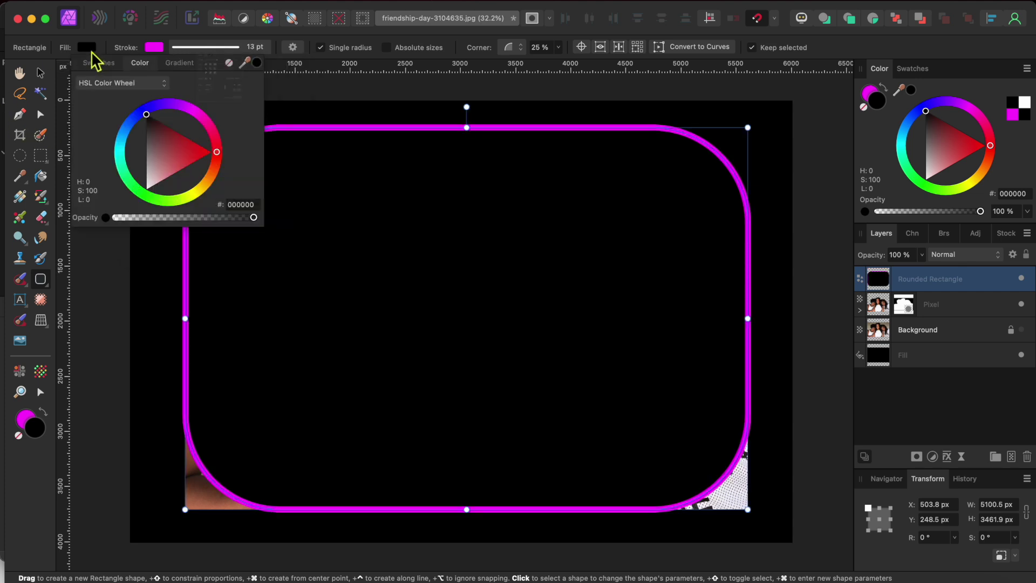
click(89, 52)
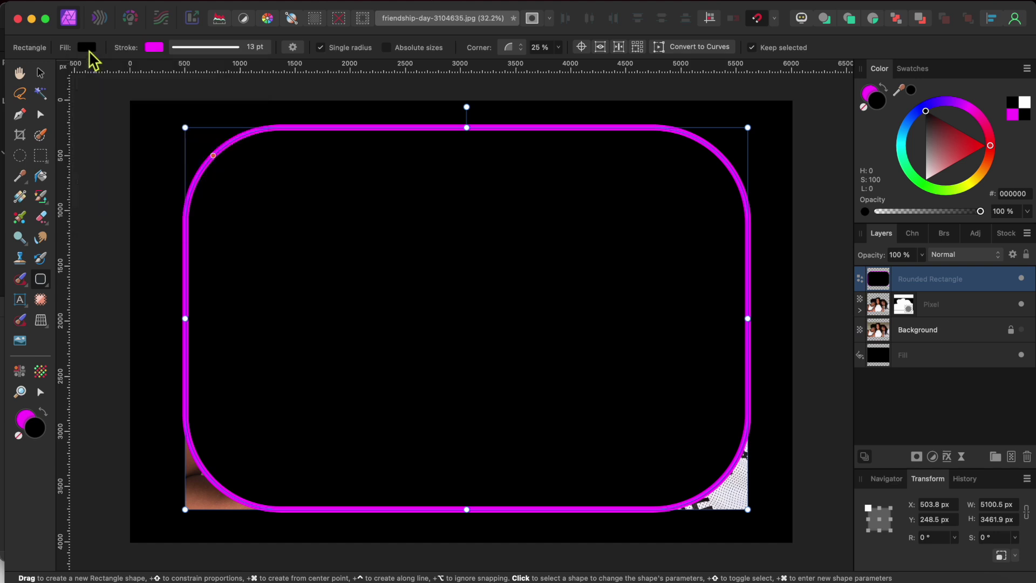
click(88, 50)
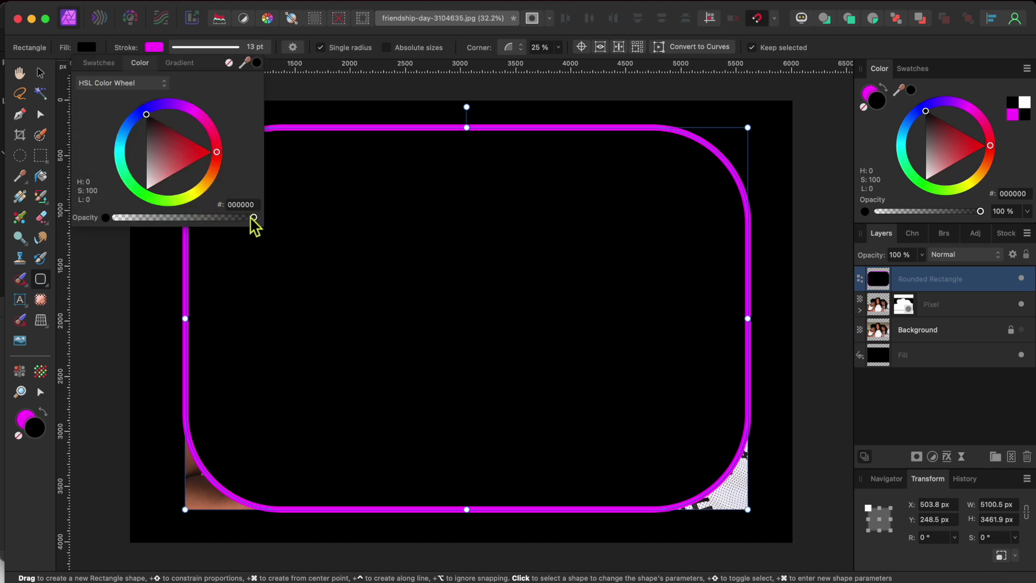
drag(255, 218, 116, 218)
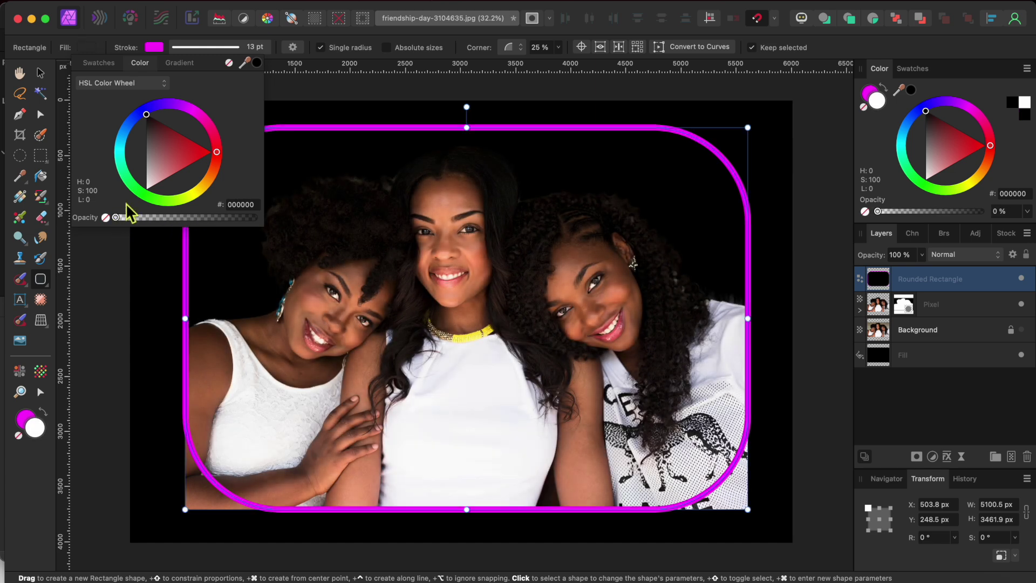
click(319, 92)
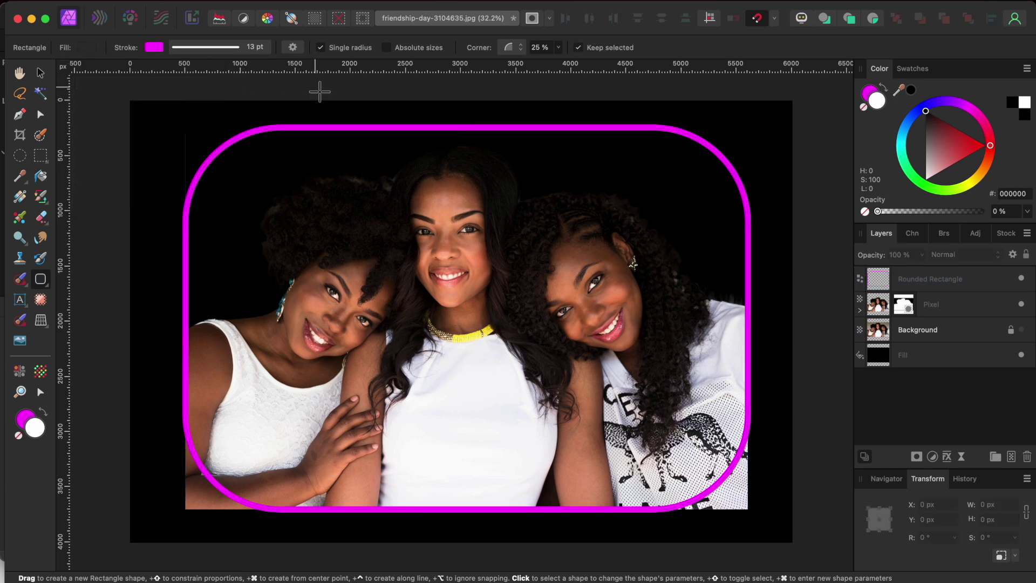
Create a rounded rectangle duplicate with a 100 px live Gaussian blur and place it below the sharp one
click(935, 285)
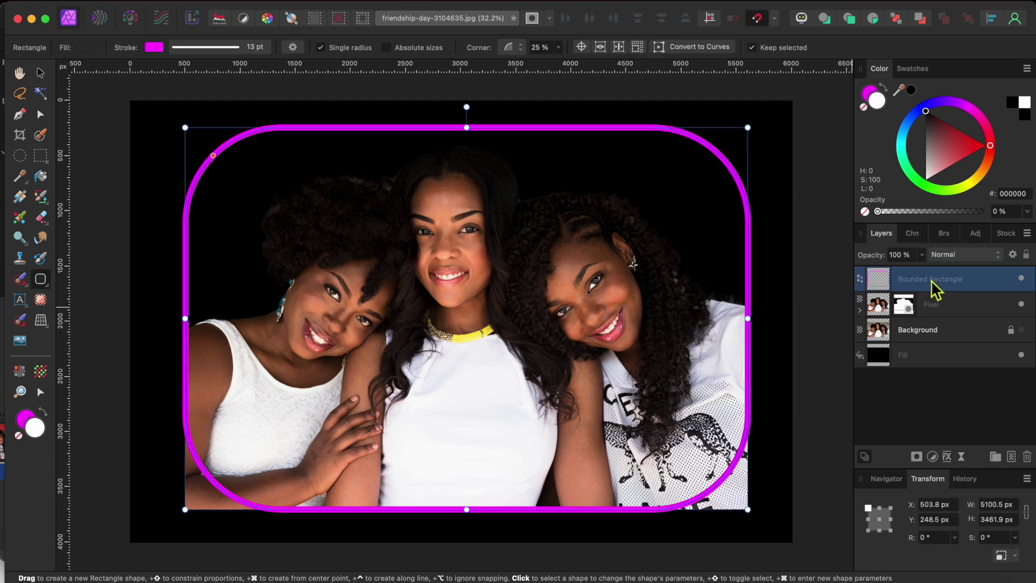
key(super+j)
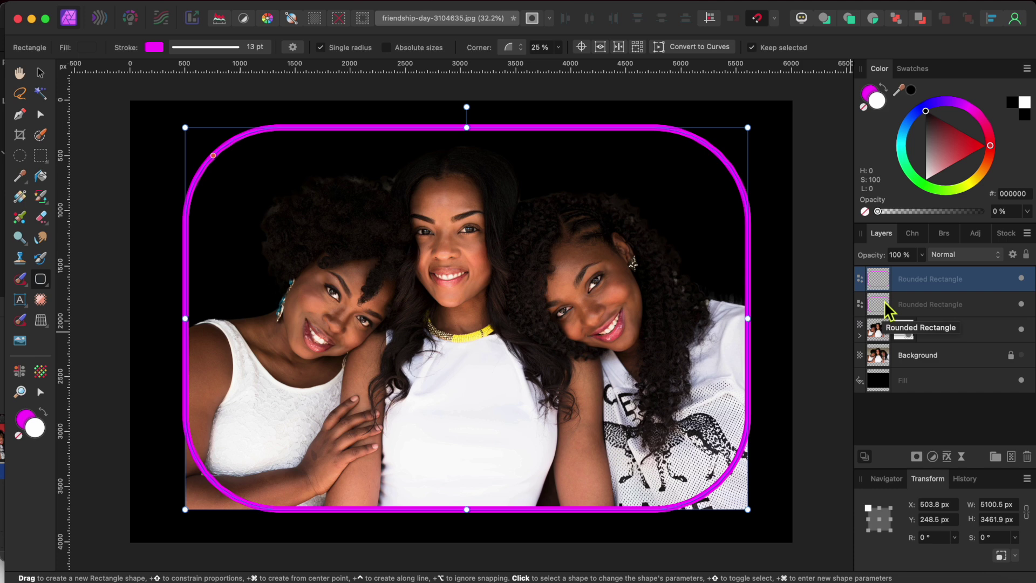
click(961, 456)
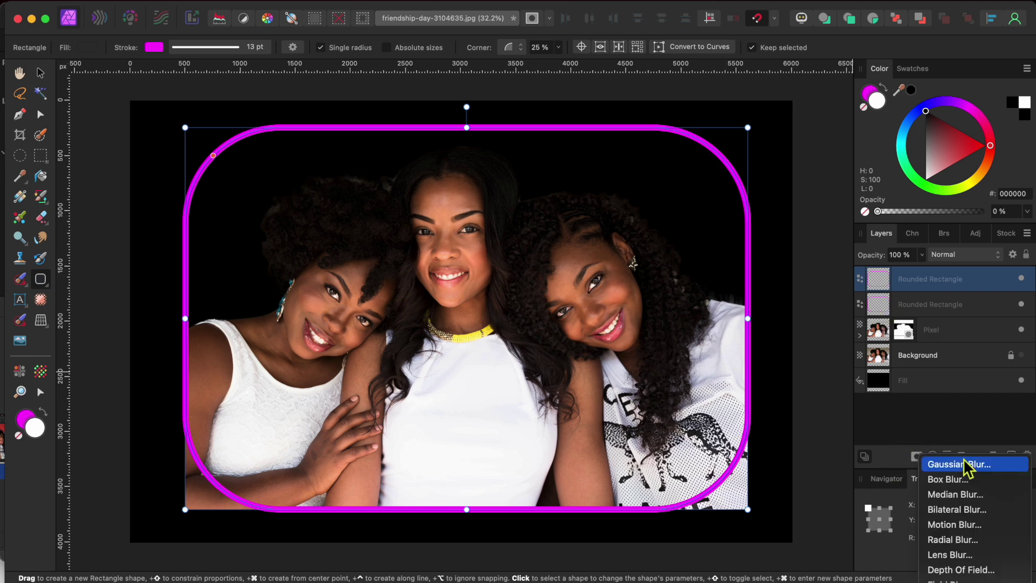
click(959, 464)
drag(621, 519, 838, 534)
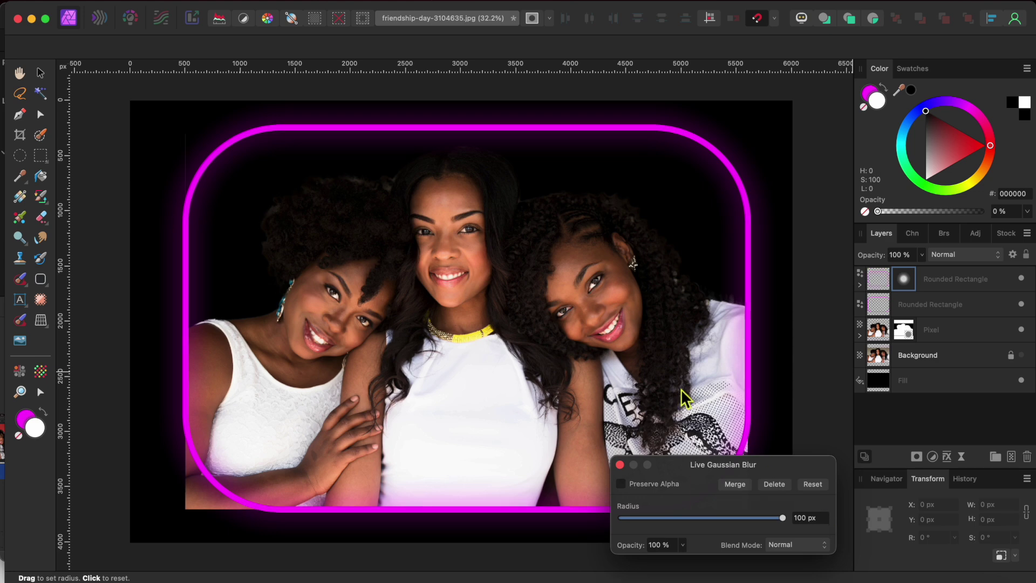
drag(964, 283, 937, 327)
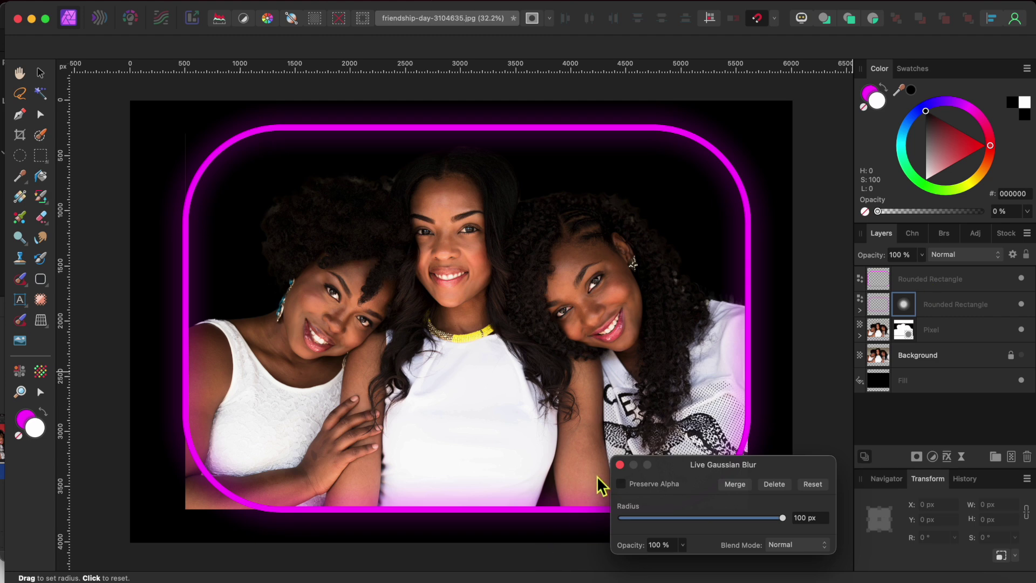
click(620, 464)
Duplicate the sharp rounded rectangle and change the copy's stroke colour to pale pink (FFC4FE)
click(942, 287)
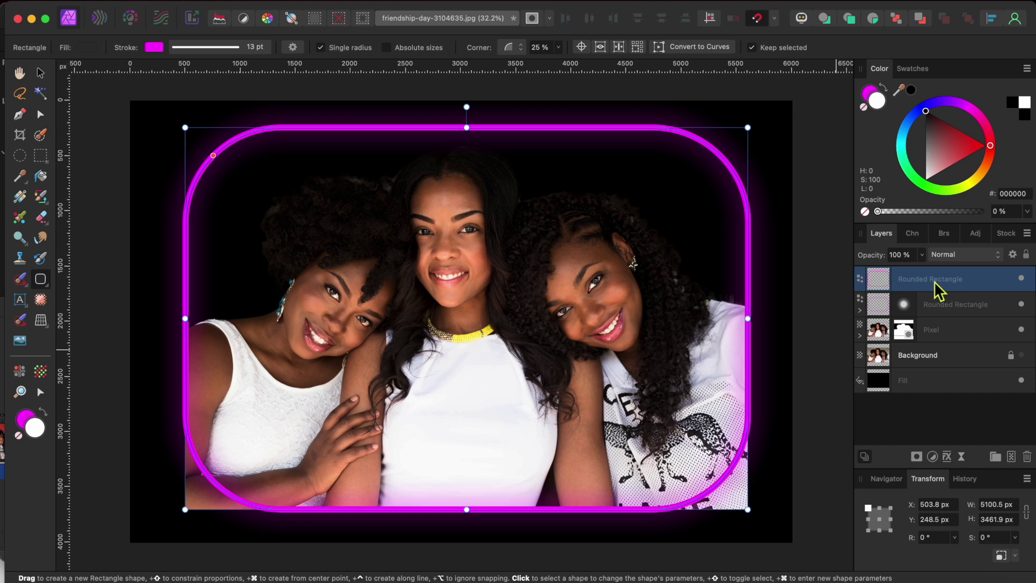
key(super+j)
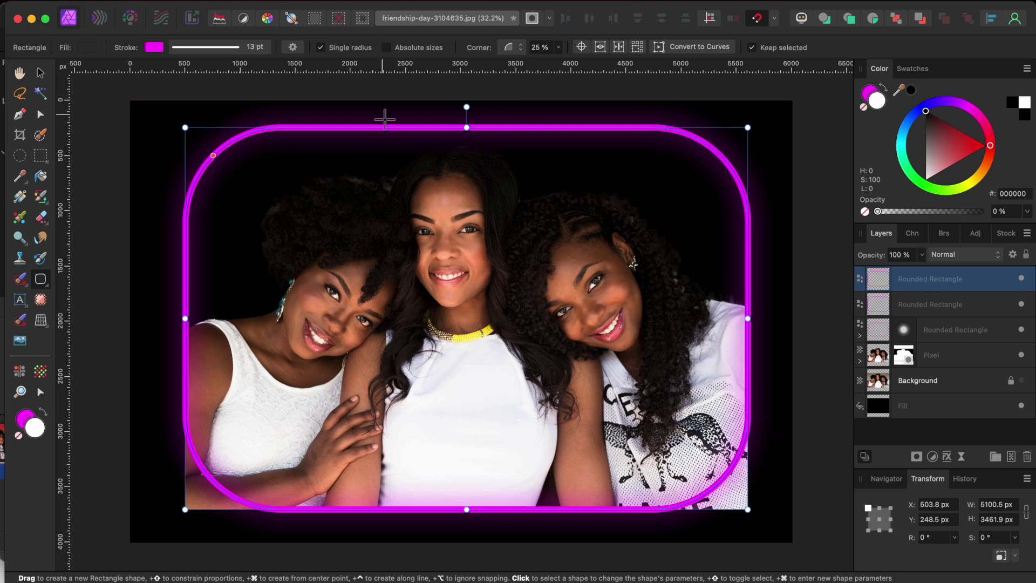
click(155, 48)
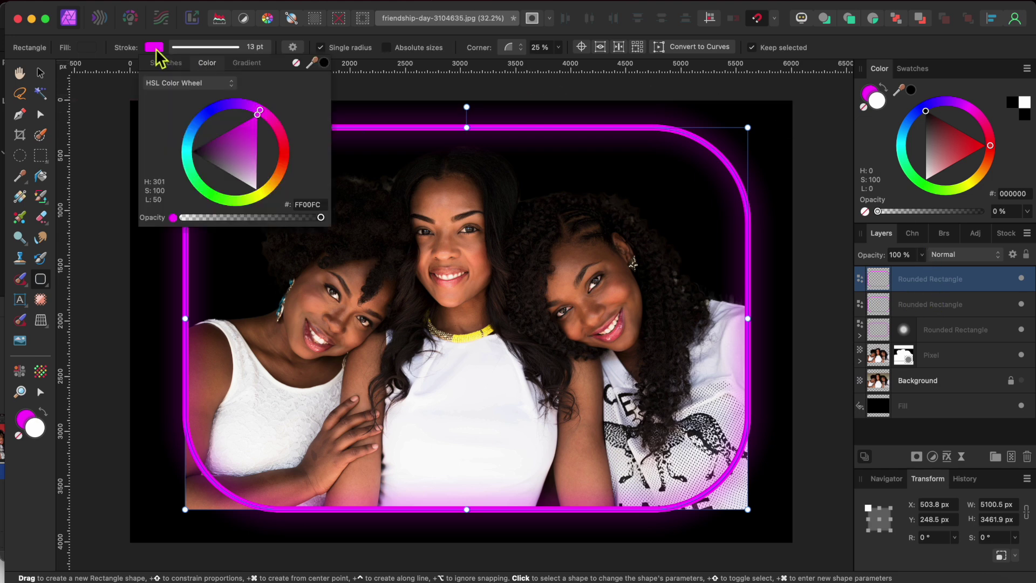
drag(259, 115, 268, 179)
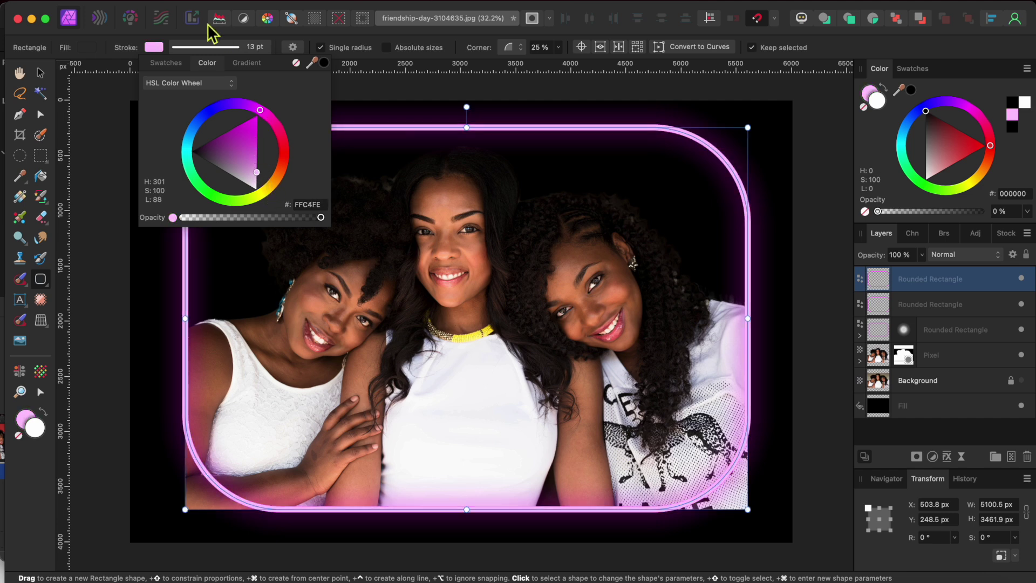
Thin the pale pink rounded rectangle's stroke to 4.5 pt
click(254, 50)
drag(208, 91, 193, 94)
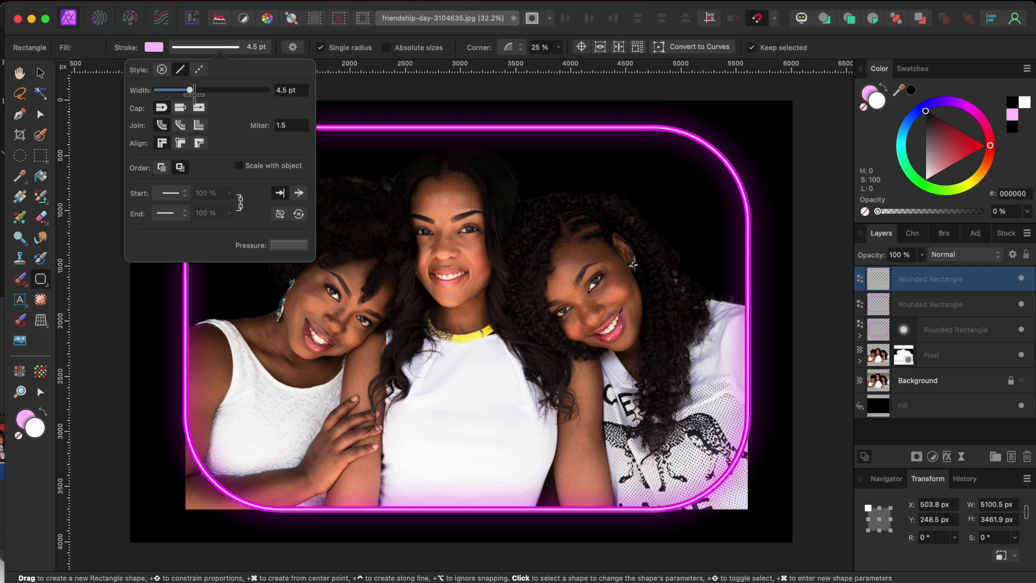
click(40, 73)
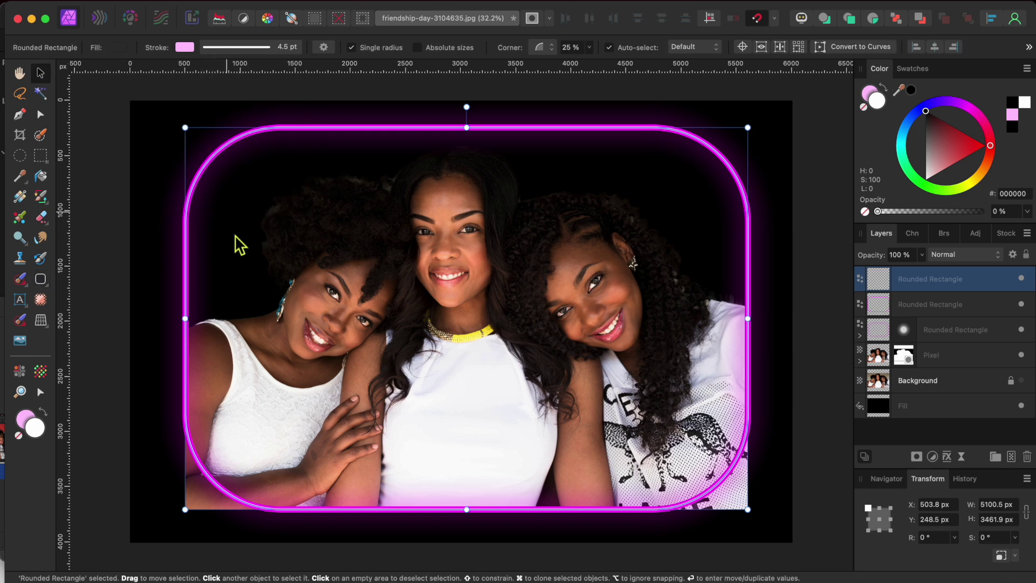
Paint black on the cutout layer's mask with a brush about 412 px wide to hide the photo outside the frame's lower-right corner
click(967, 360)
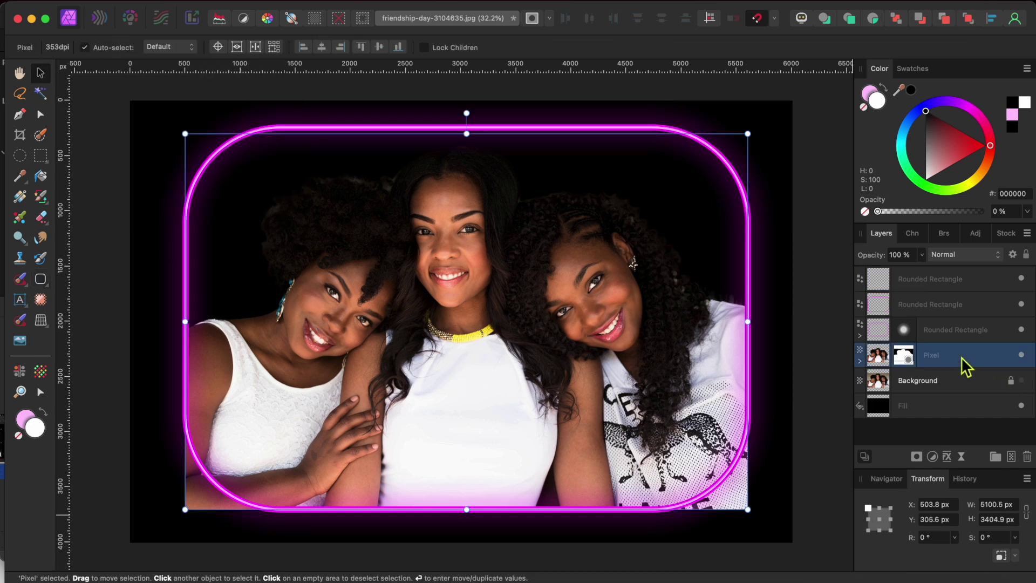
click(904, 356)
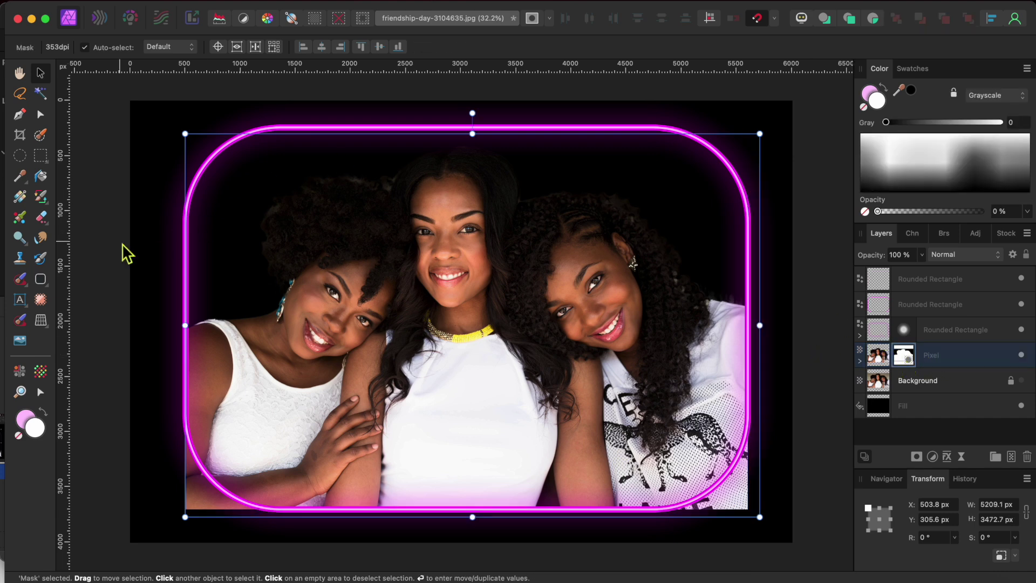
click(49, 210)
click(104, 205)
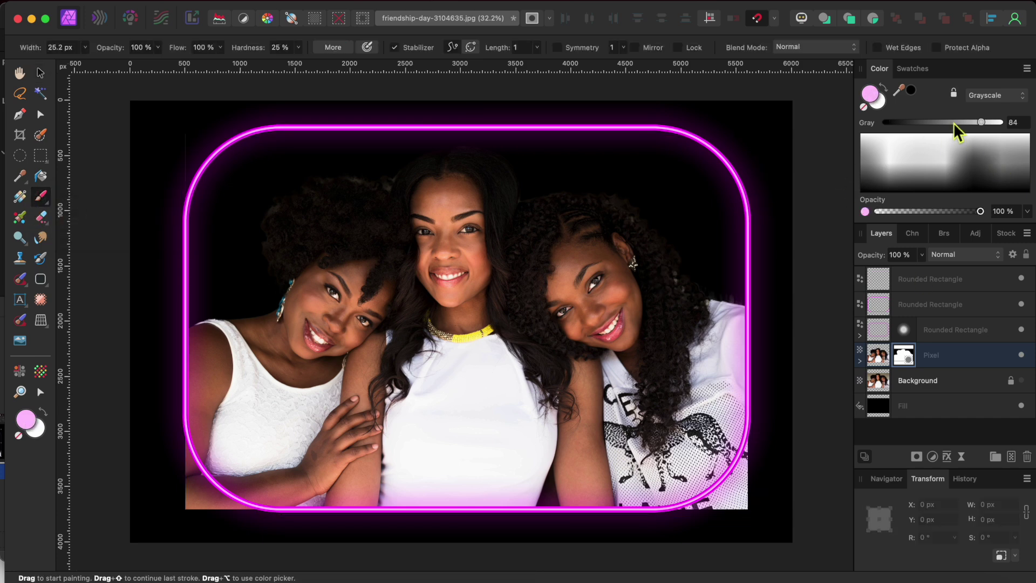
click(912, 90)
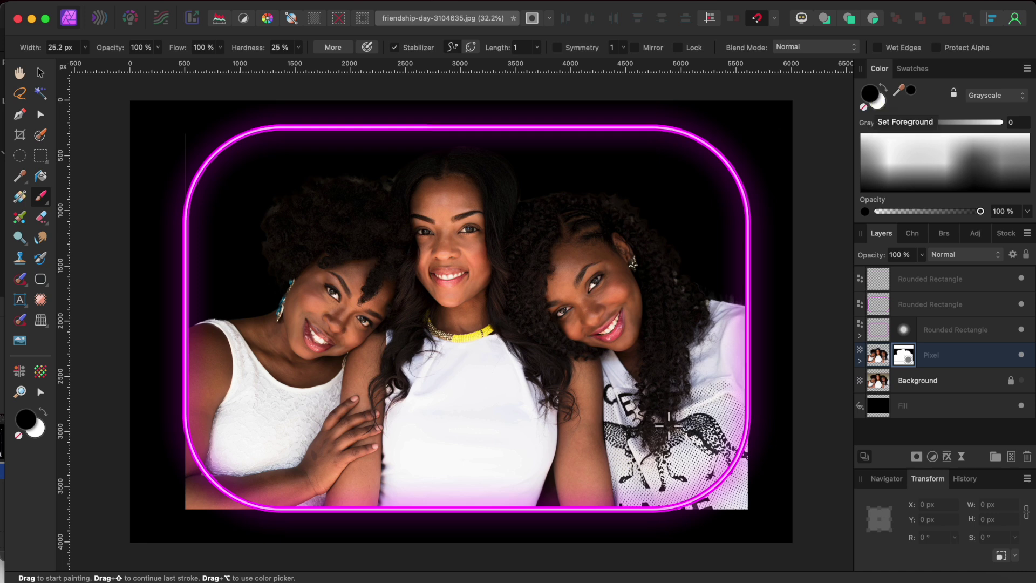
key(bracketright)
key(bracketright)
key(bracketright)
key(bracketright)
key(bracketright)
scroll(699, 515, up, 5)
mouse_move(679, 517)
mouse_down()
mouse_move(717, 497)
mouse_move(661, 521)
mouse_move(795, 440)
mouse_move(779, 487)
mouse_move(811, 485)
mouse_move(817, 382)
mouse_move(831, 362)
mouse_up()
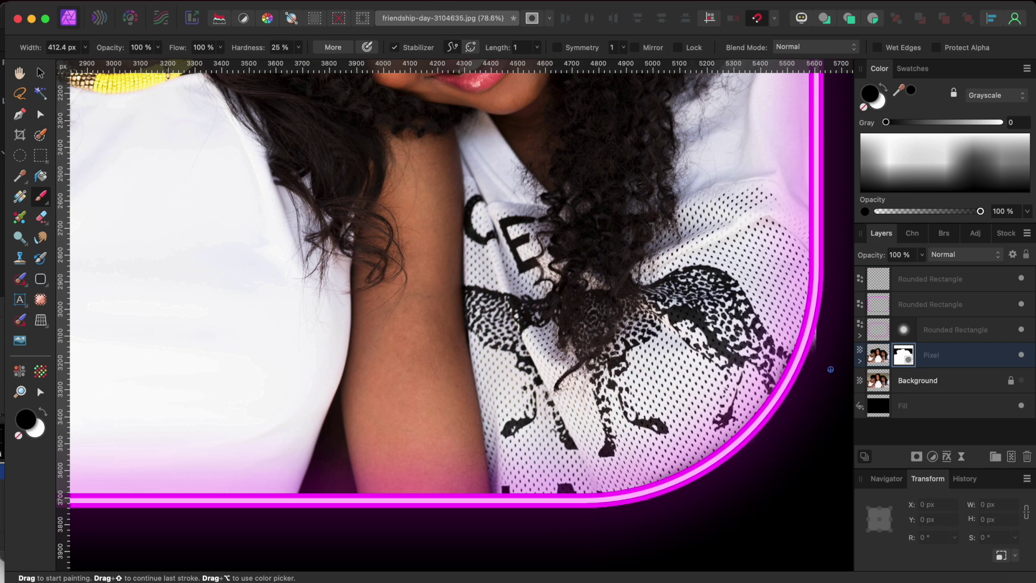
scroll(762, 381, down, 5)
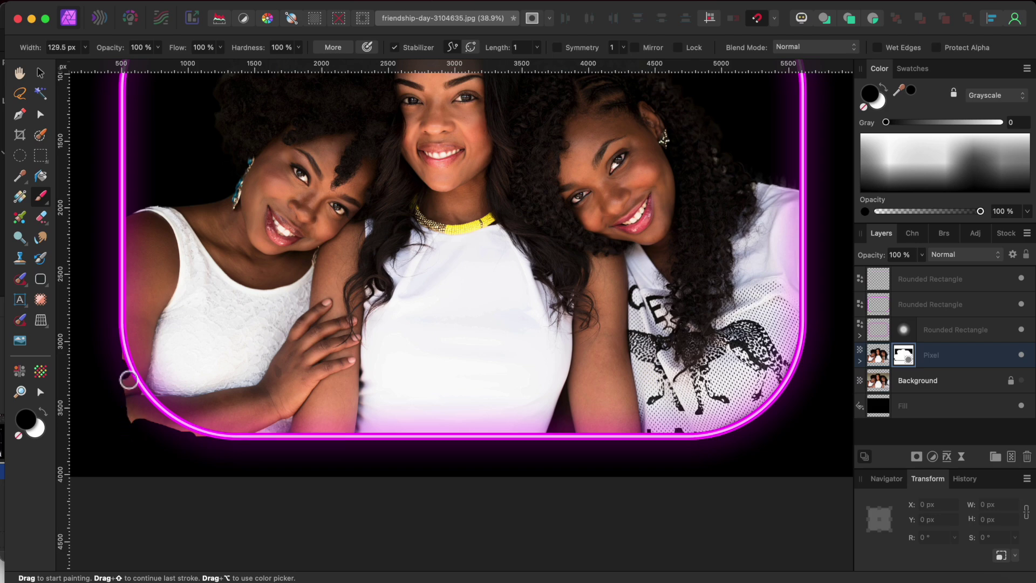
Paint out the leftover photo outside the frame's lower-left corner on the mask with a 129.5 px brush at 100 % hardness
scroll(128, 380, up, 6)
mouse_move(129, 372)
mouse_down()
mouse_move(156, 424)
mouse_move(232, 504)
mouse_move(331, 562)
mouse_up()
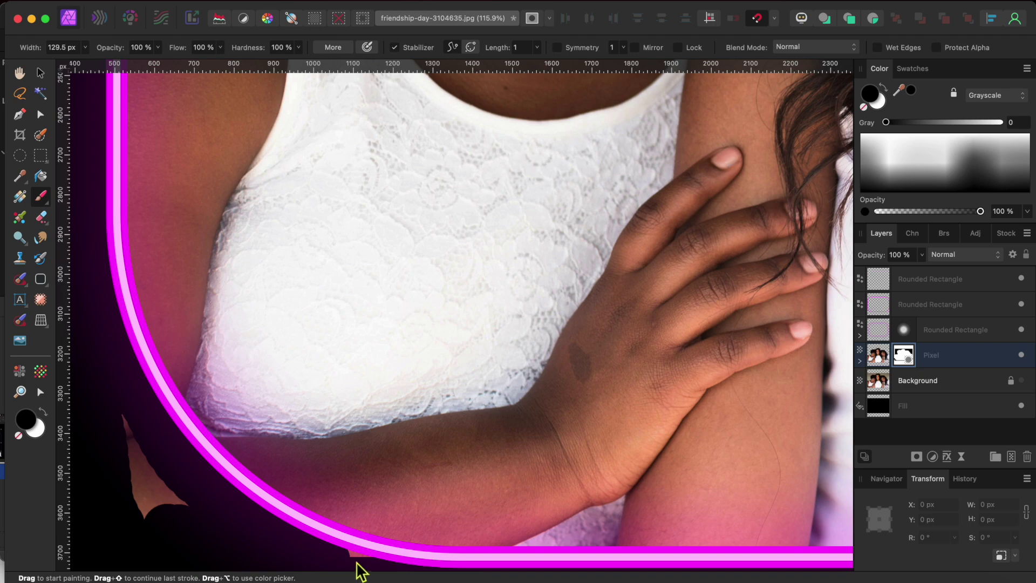
mouse_move(178, 512)
mouse_down()
mouse_move(134, 459)
mouse_move(133, 418)
mouse_up()
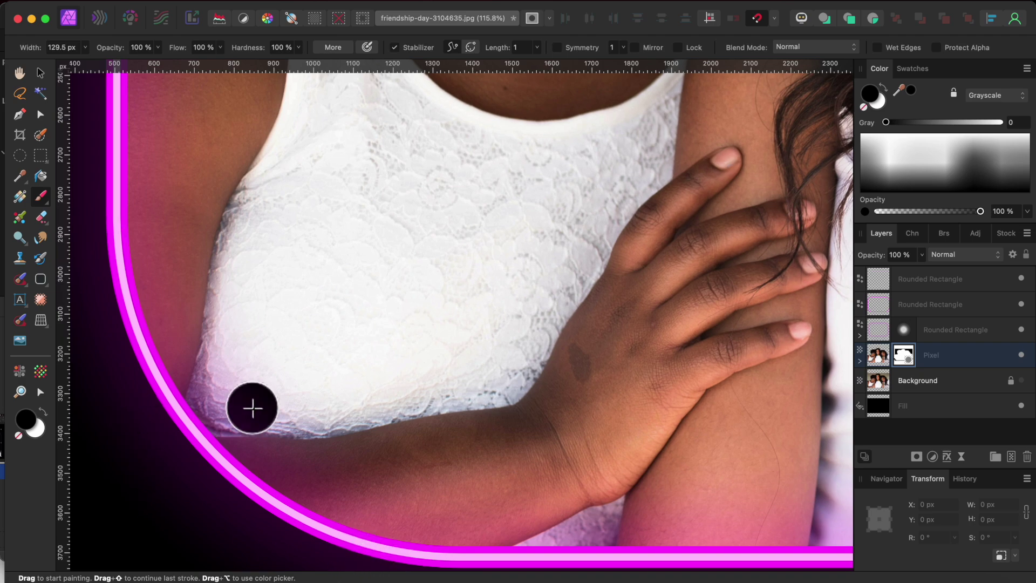
scroll(253, 408, down, 8)
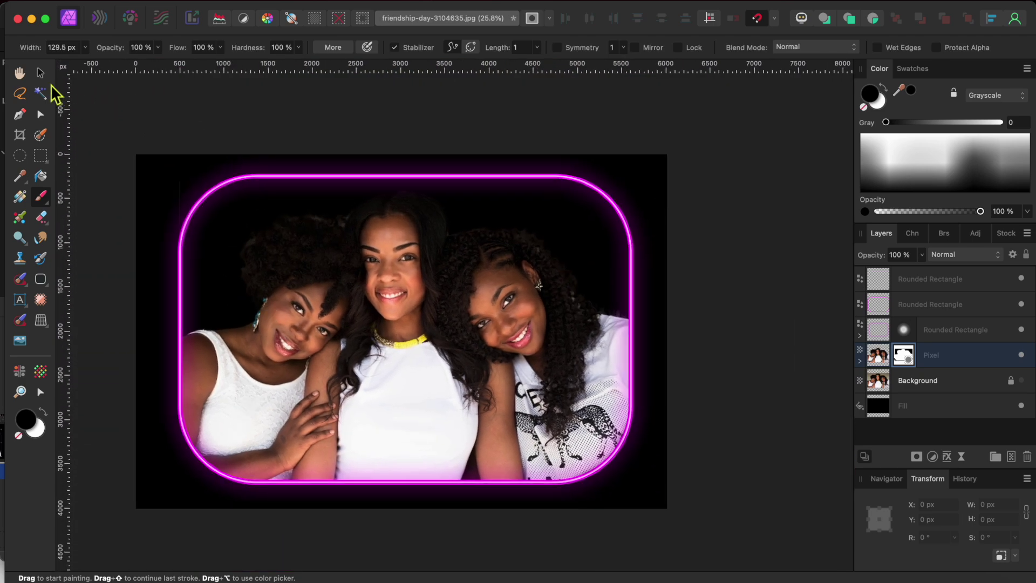
key(v)
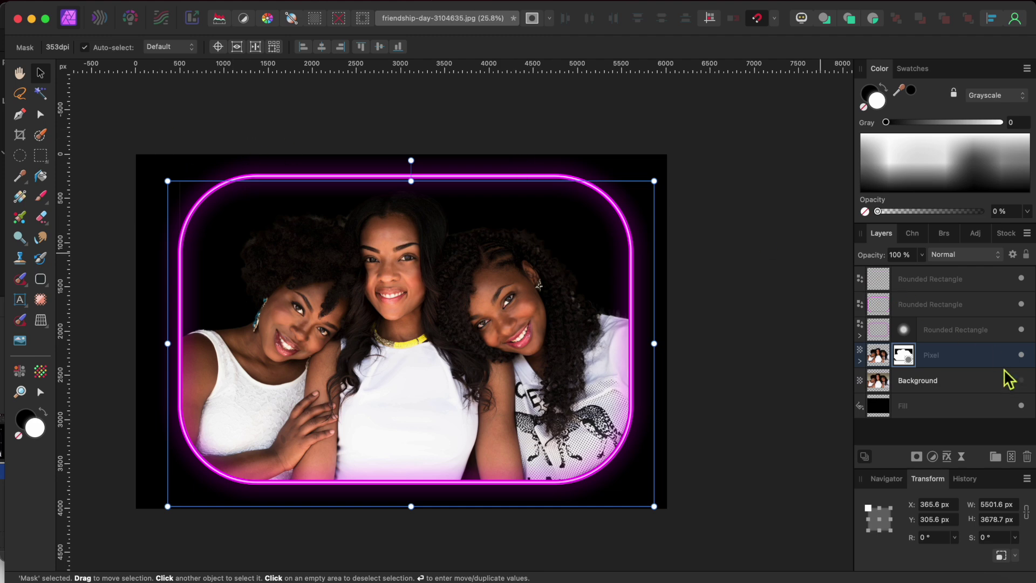
Group the three rounded rectangles, the masked cutout and the Background layer, leaving the black fill layer out
click(971, 285)
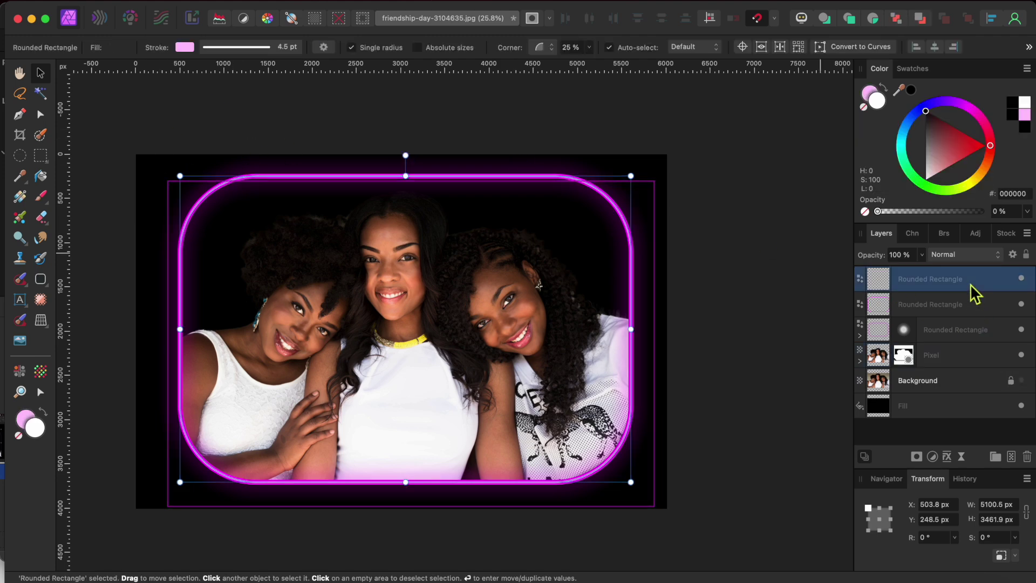
shift+click(979, 385)
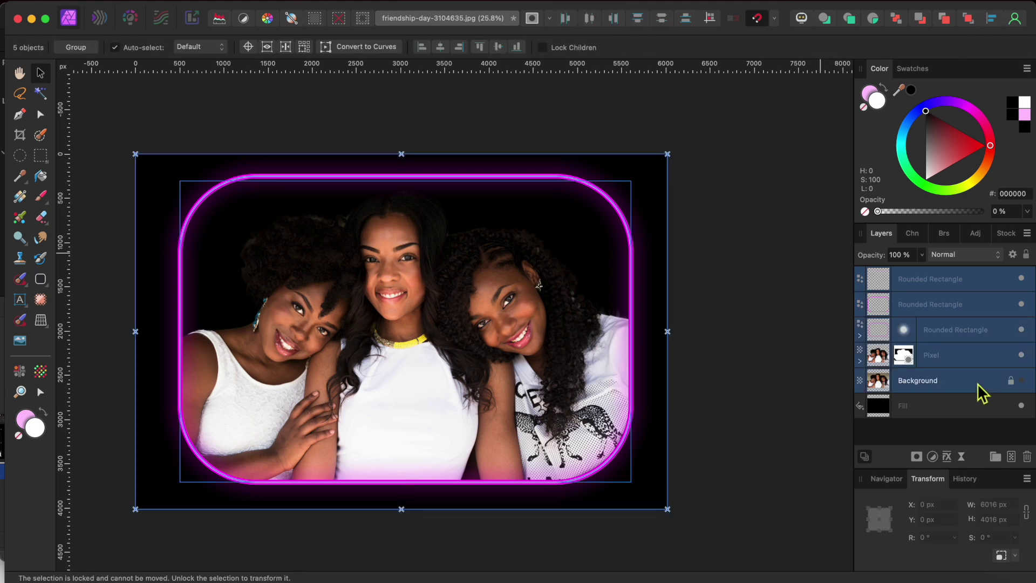
right_click(982, 393)
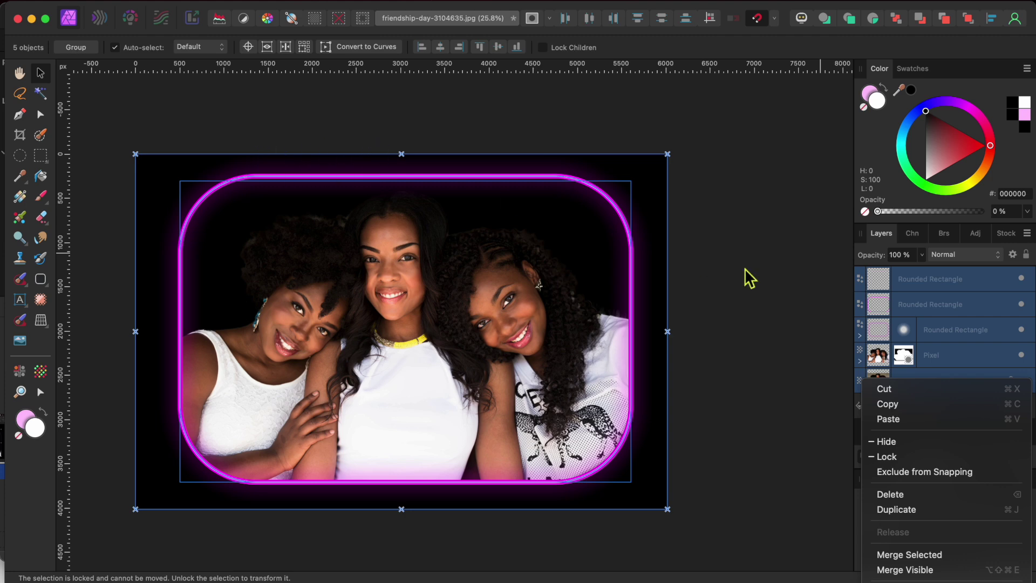
scroll(920, 502, down, 2)
scroll(920, 504, down, 1)
click(914, 495)
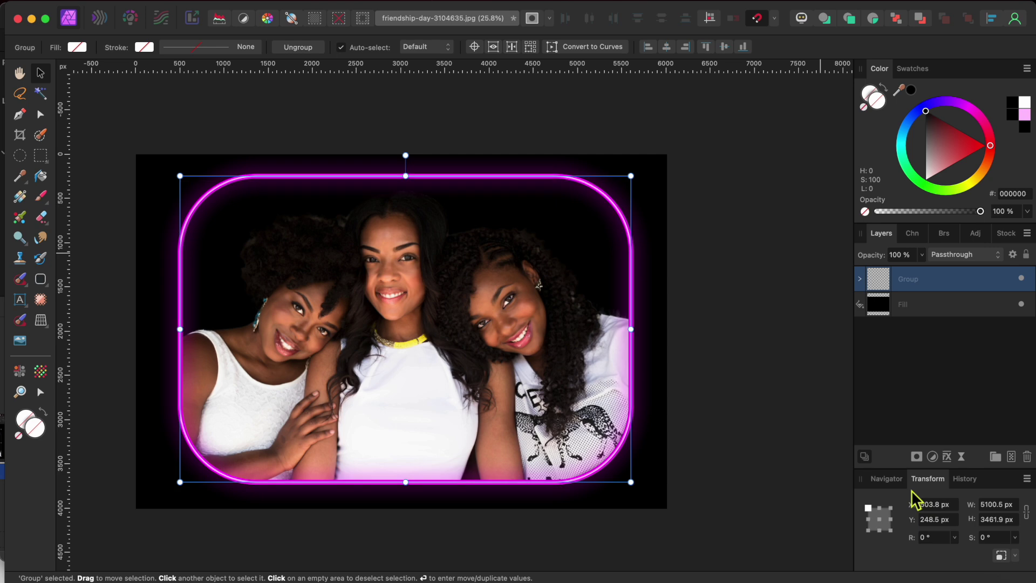
Rotate the group 4.7° counterclockwise, scaling it down slightly to sit centred on the black canvas, and deselect it
drag(411, 155, 395, 151)
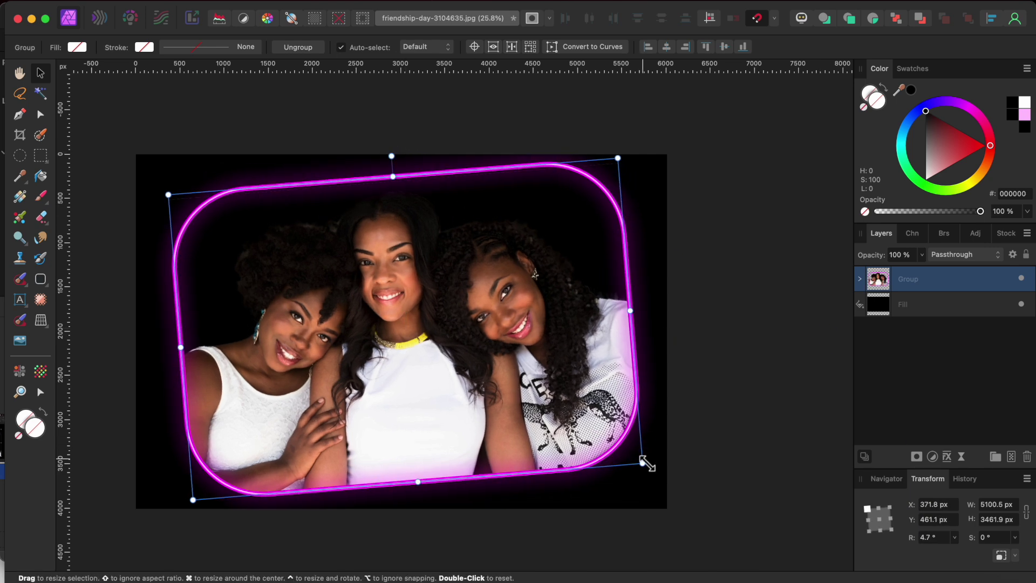
drag(644, 464, 630, 456)
drag(438, 345, 441, 354)
click(795, 312)
scroll(795, 312, left, 3)
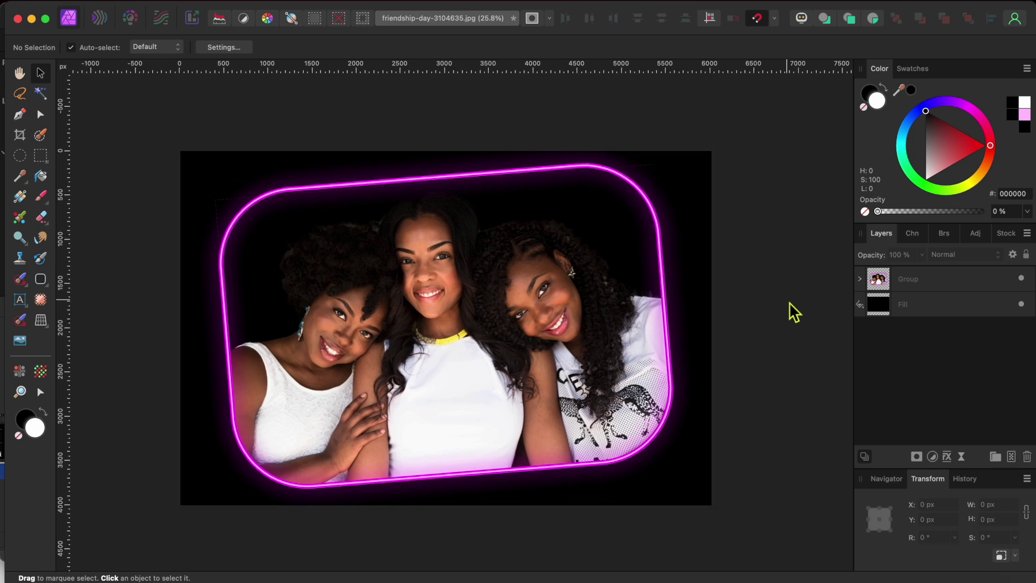
scroll(726, 315, up, 3)
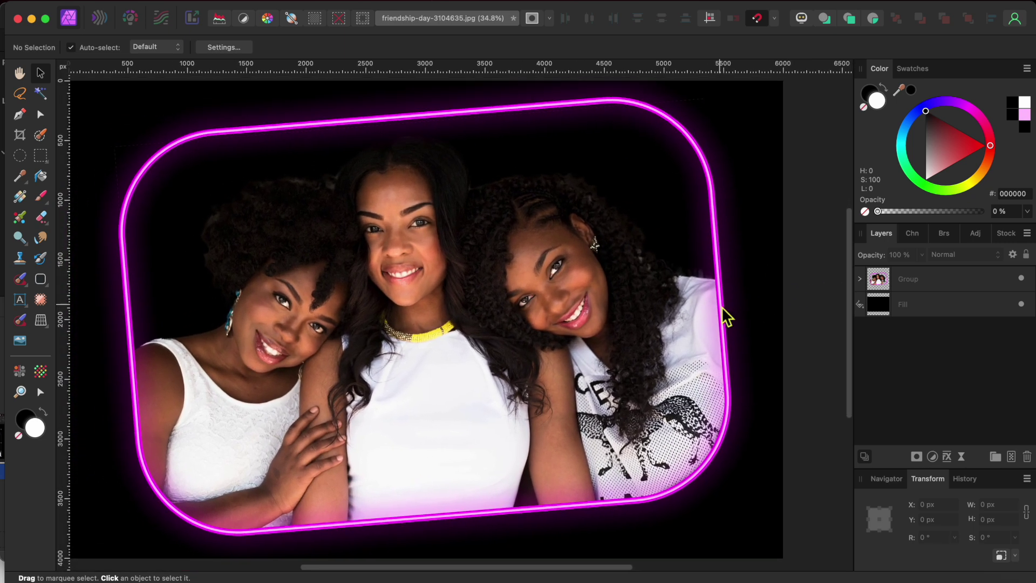